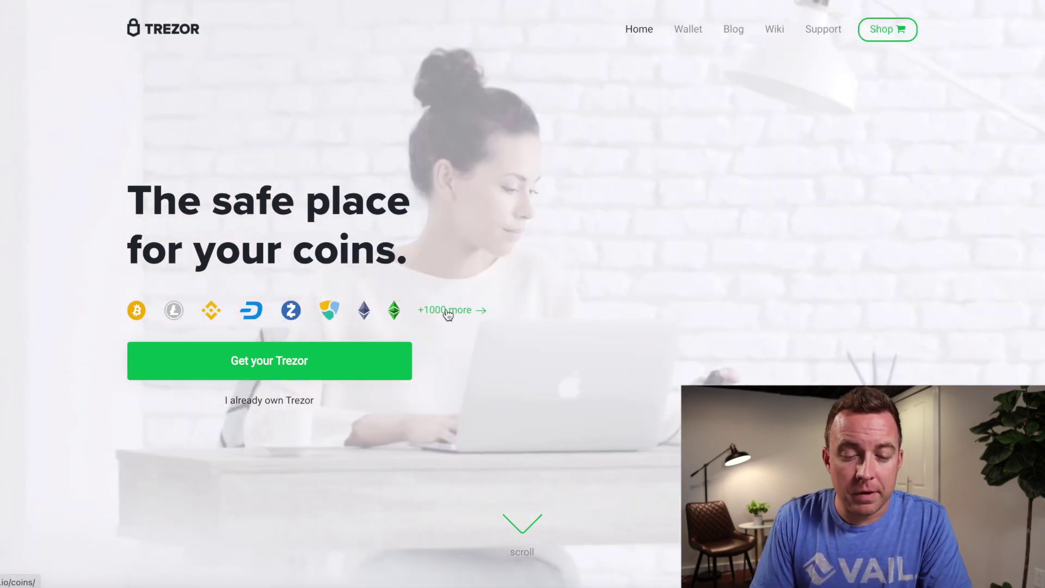
Open Trezor's full supported-coins list and search it for 'cardano' to show Cardano (ADA).
click(447, 314)
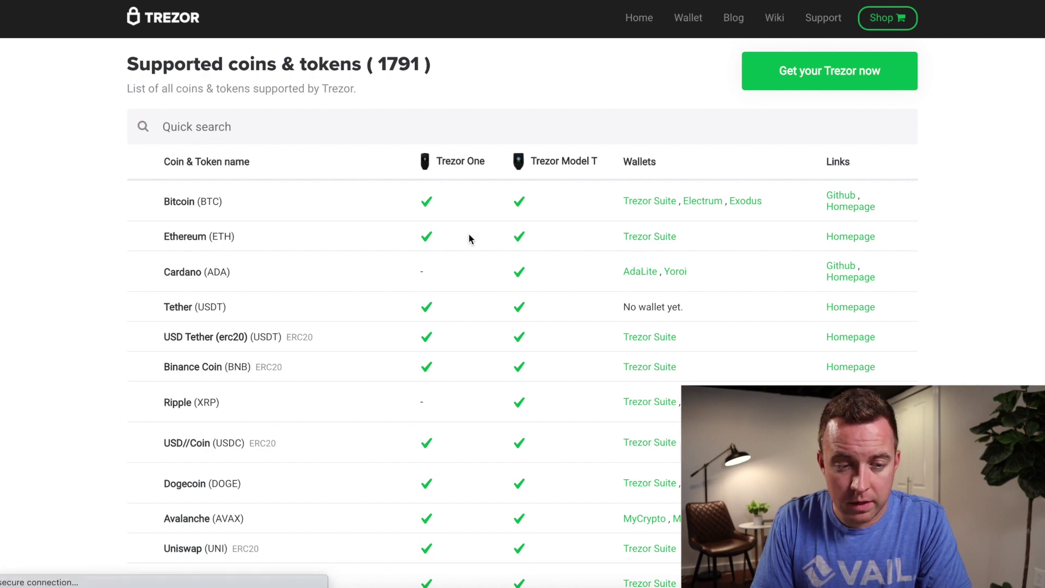
key(alt+Left)
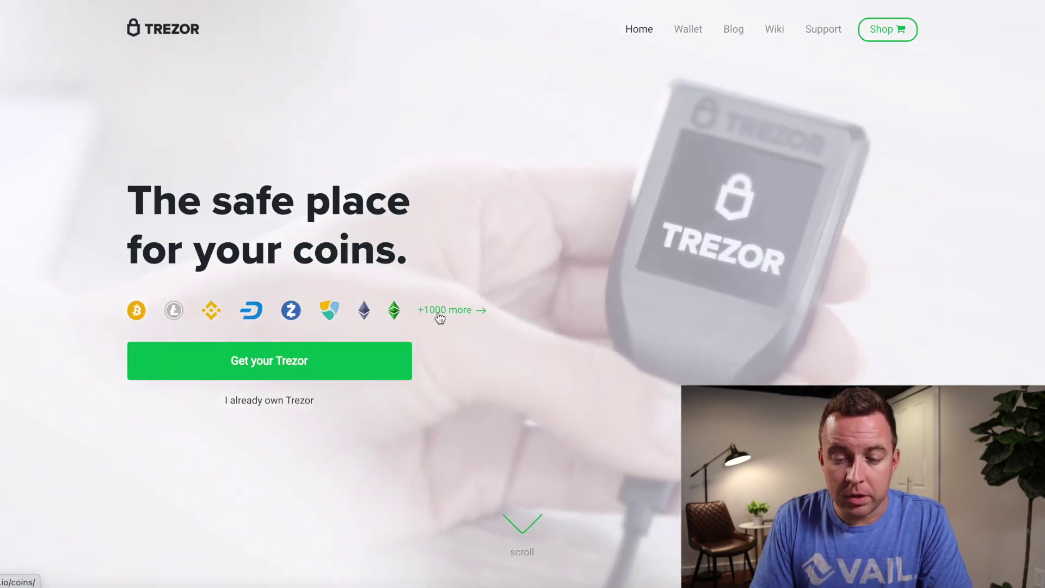
click(443, 316)
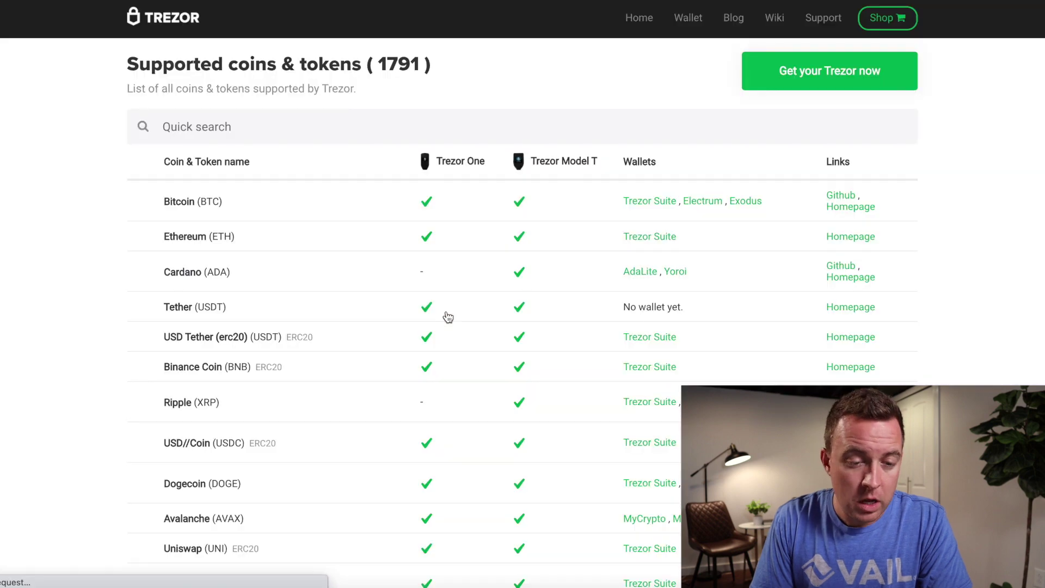
click(199, 125)
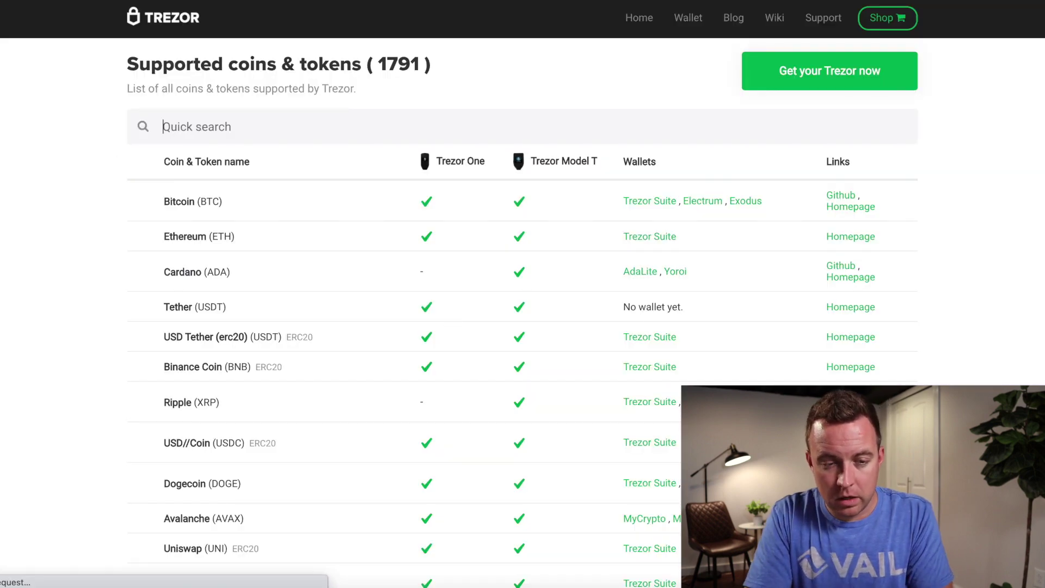
text(card)
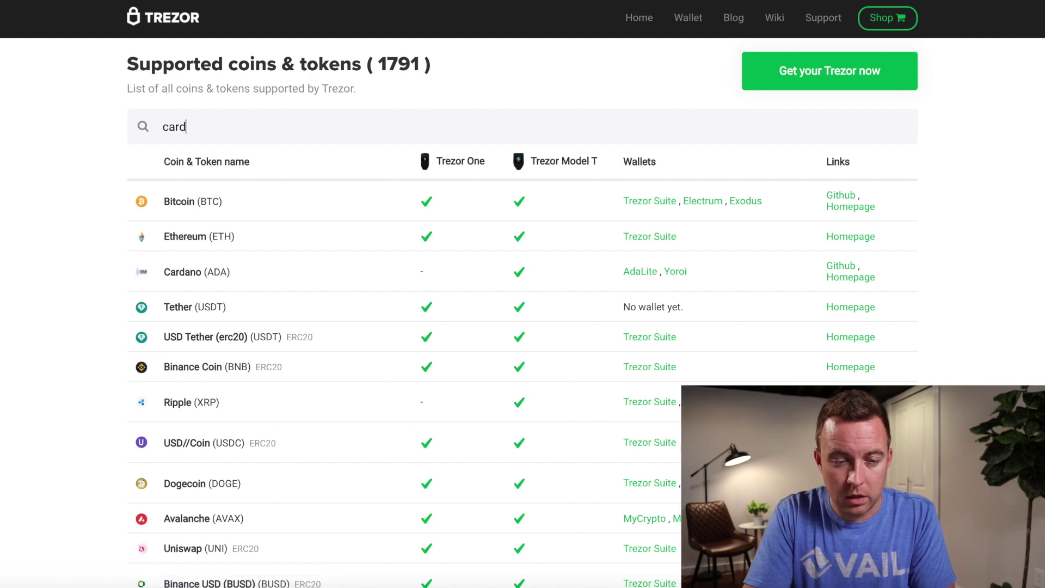
text(ano)
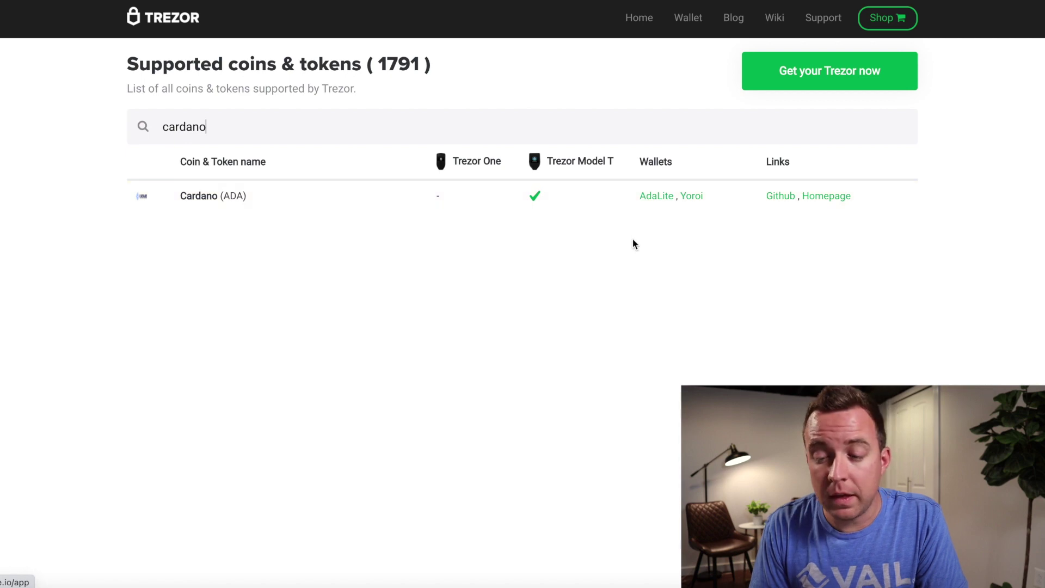
double_click(179, 128)
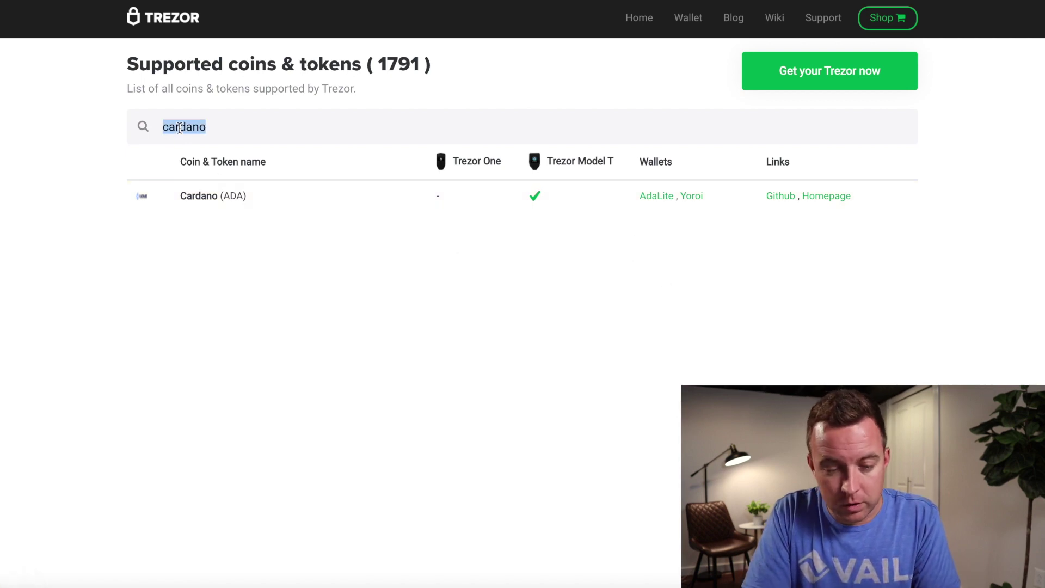
text(shib)
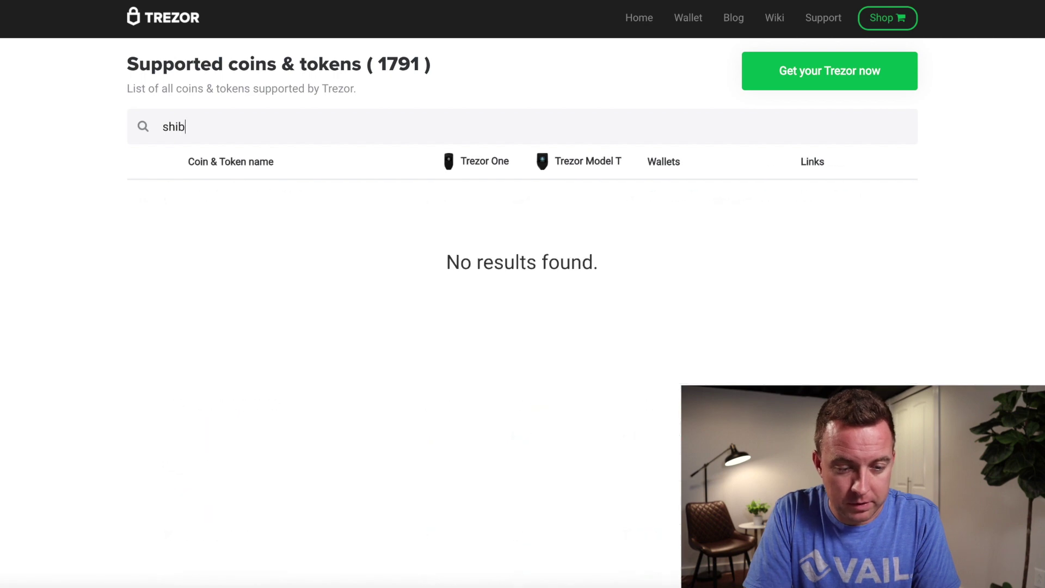
key(BackSpace)
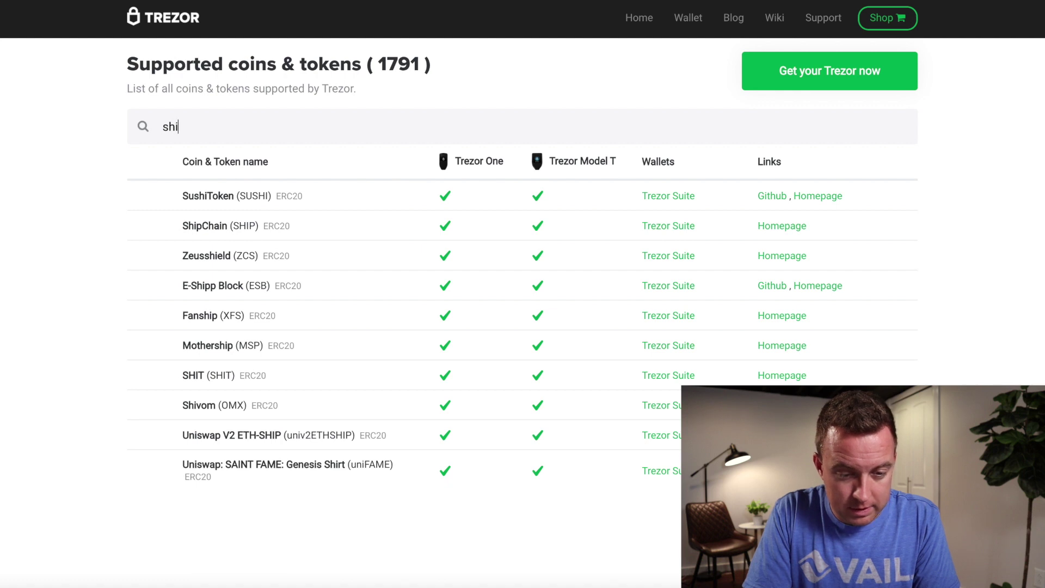
key(ctrl+a)
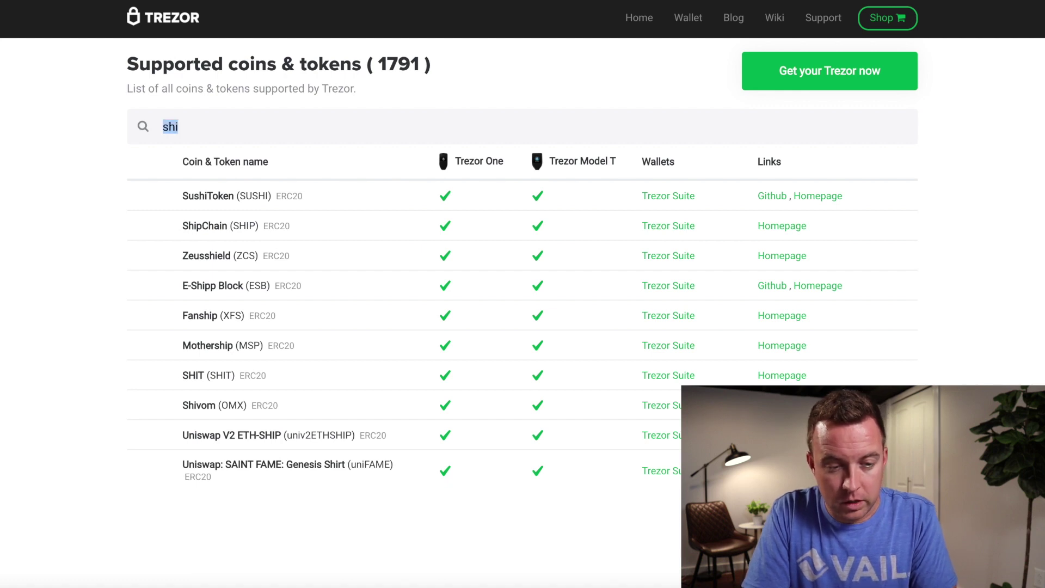
text(doge)
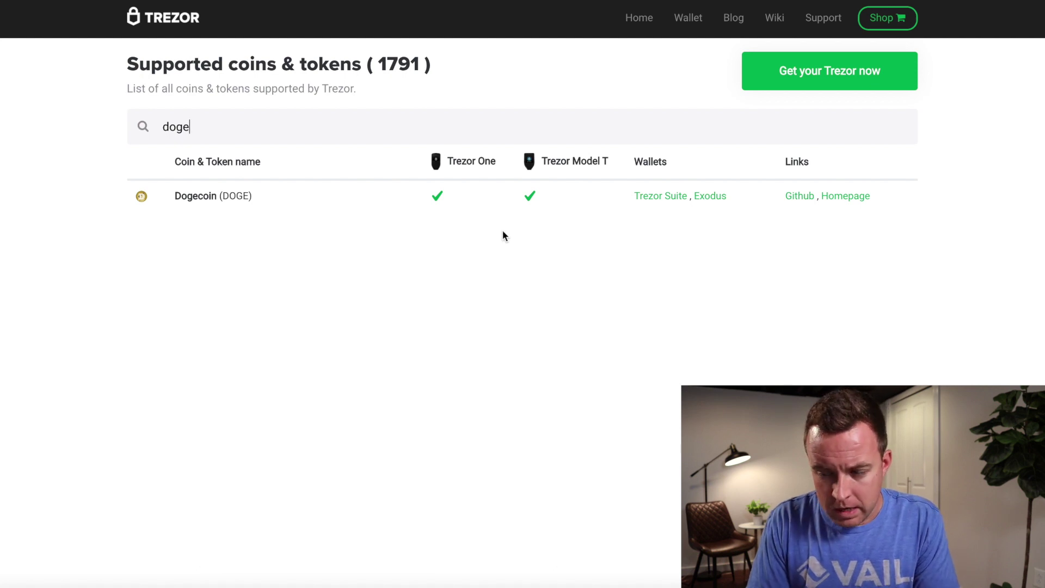
double_click(172, 124)
text(cardano)
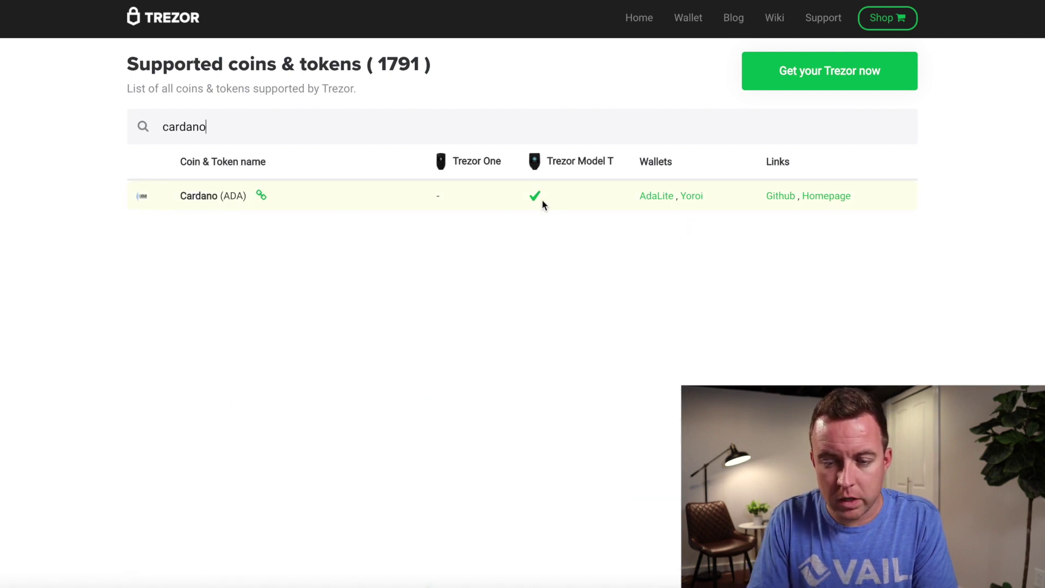
click(654, 196)
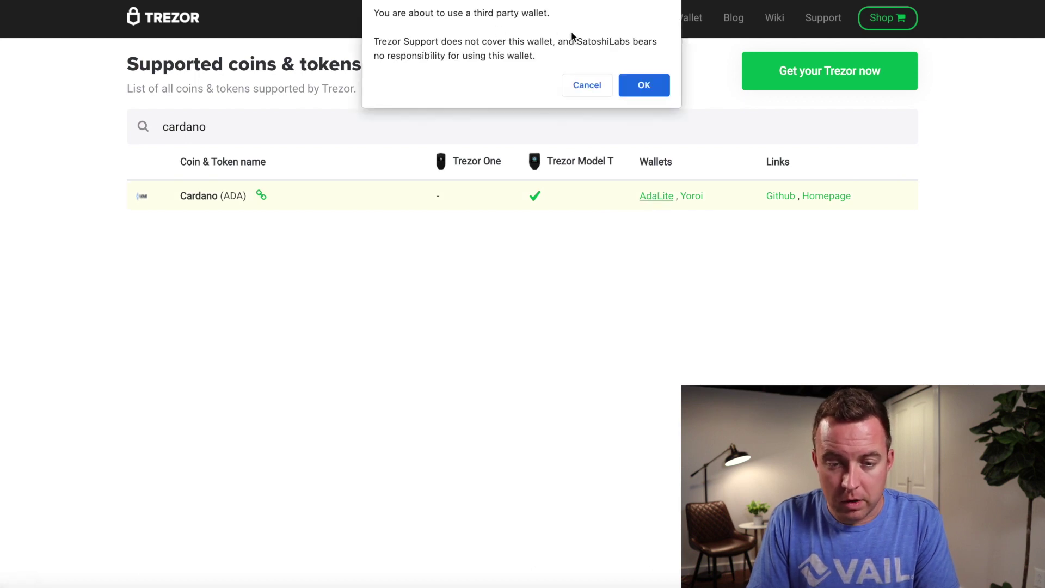
Accept the third-party wallet warning and dismiss AdaLite's welcome advice.
click(635, 84)
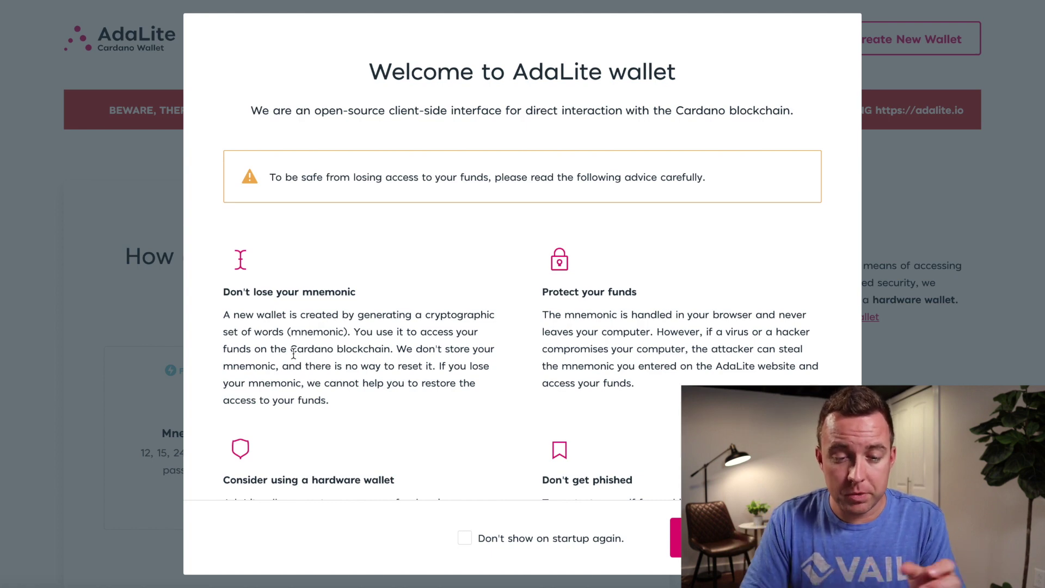
scroll(324, 390, down, 3)
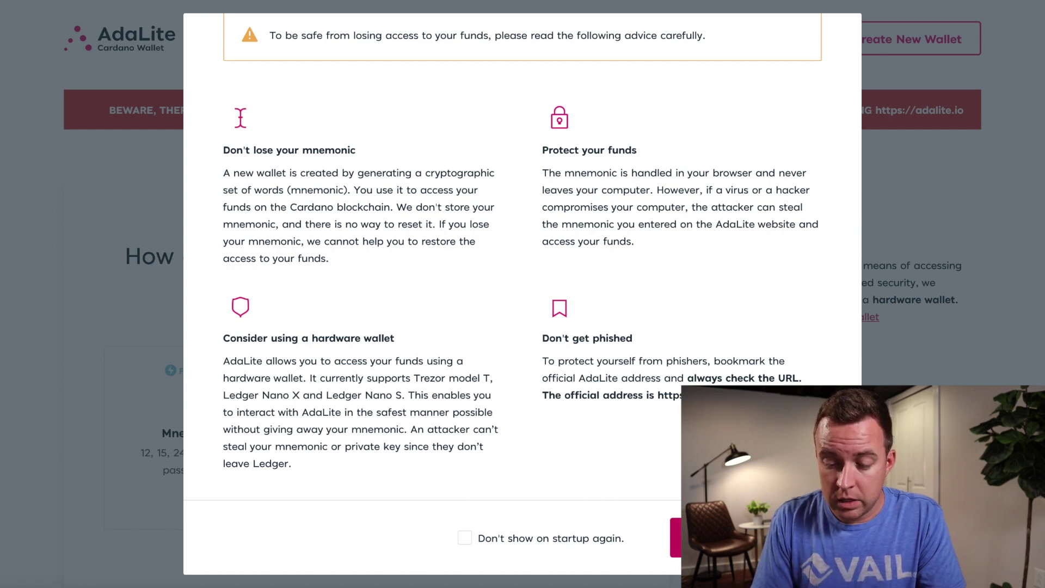
click(702, 538)
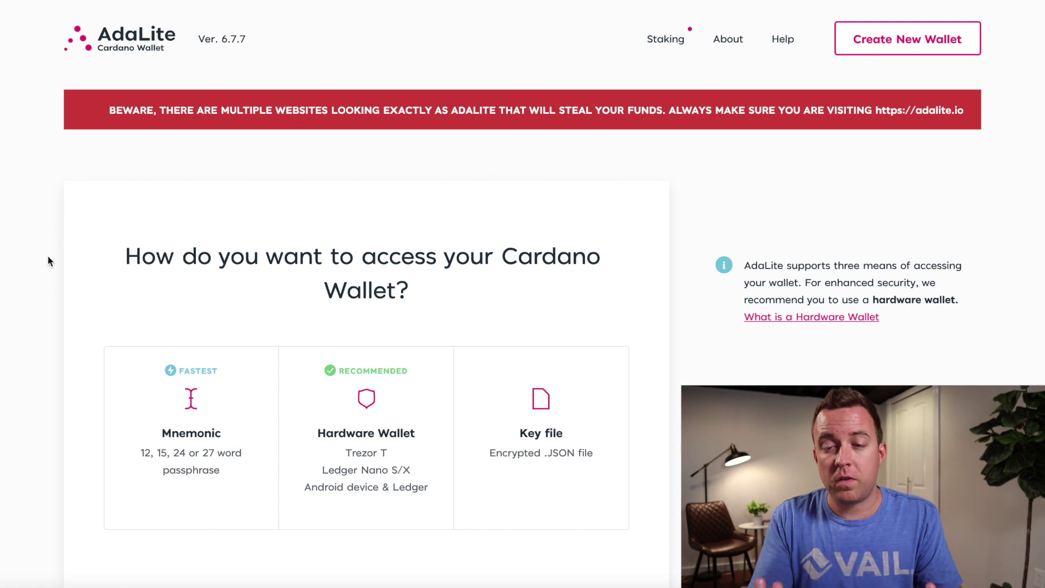
Choose Hardware Wallet access in AdaLite and unlock the wallet with Trezor.
scroll(47, 255, down, 2)
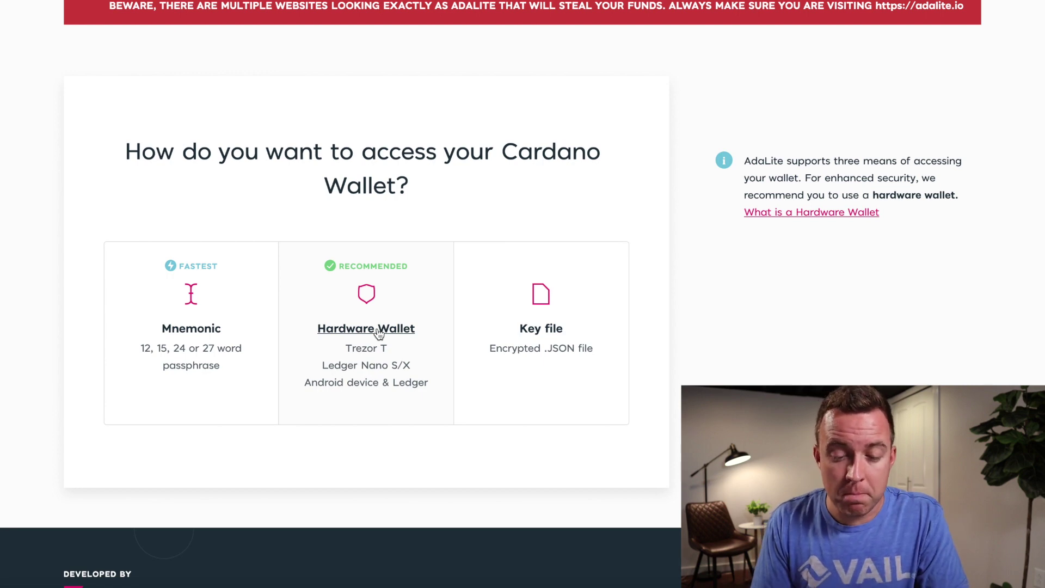
click(366, 331)
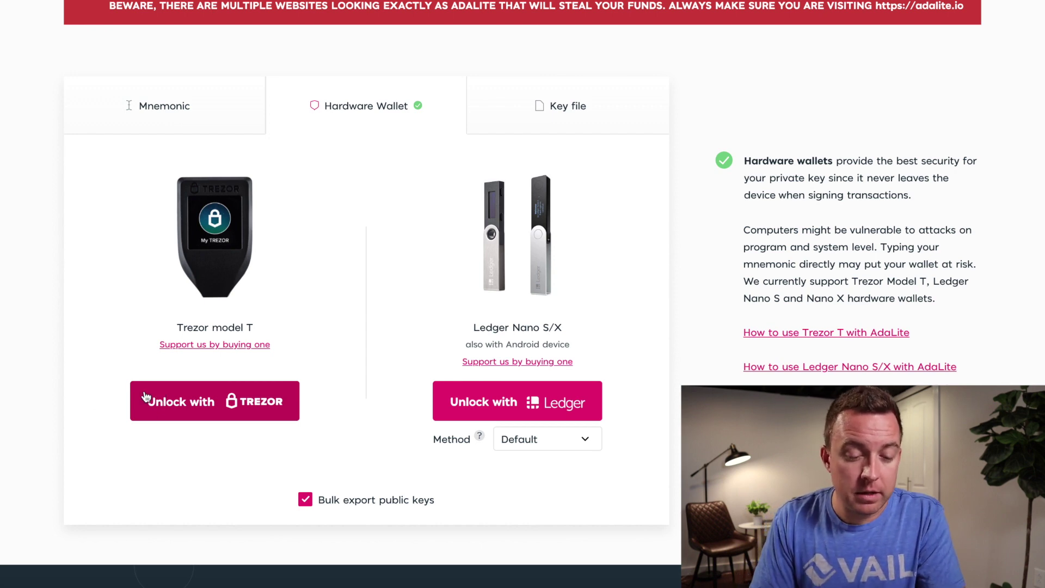
click(166, 402)
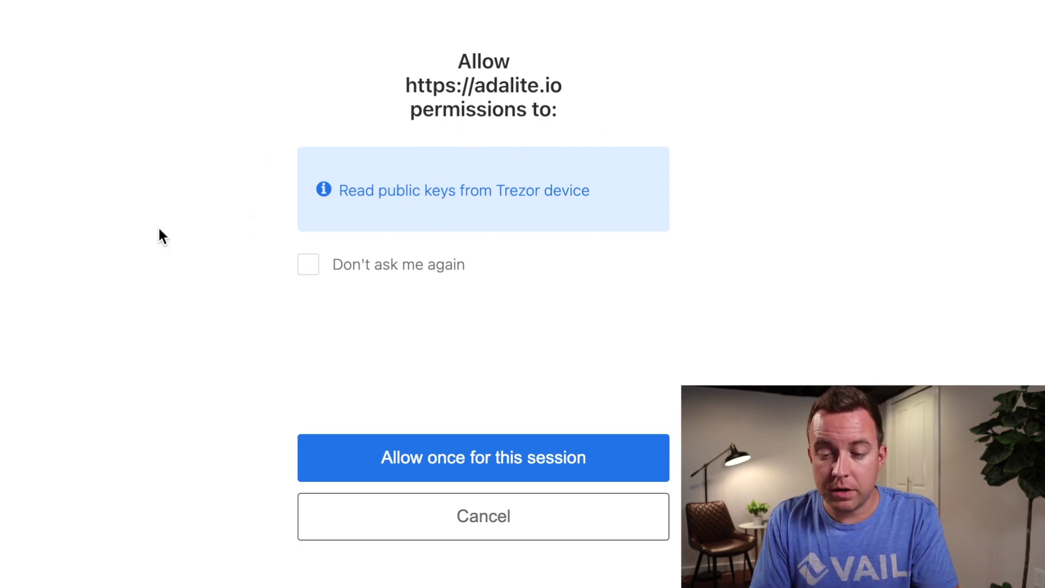
Allow adalite.io to read public keys once for this session, leaving 'Don't ask me again' off.
click(317, 272)
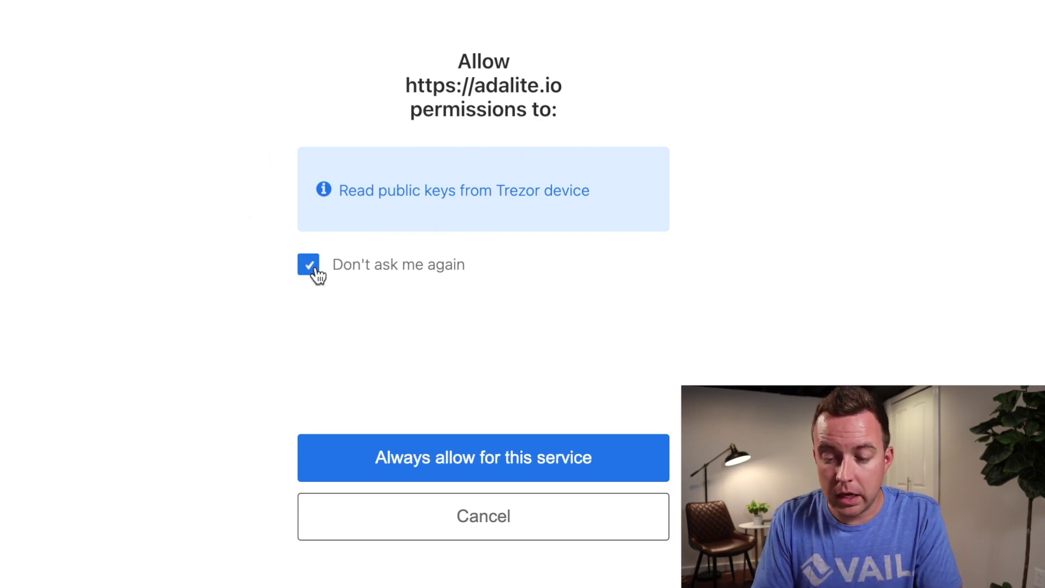
click(317, 272)
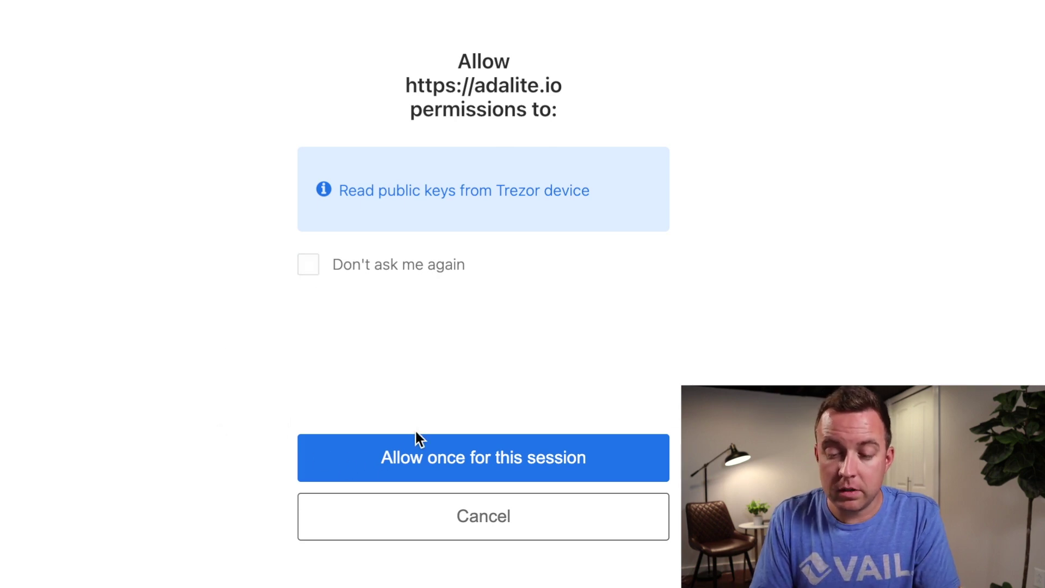
click(367, 460)
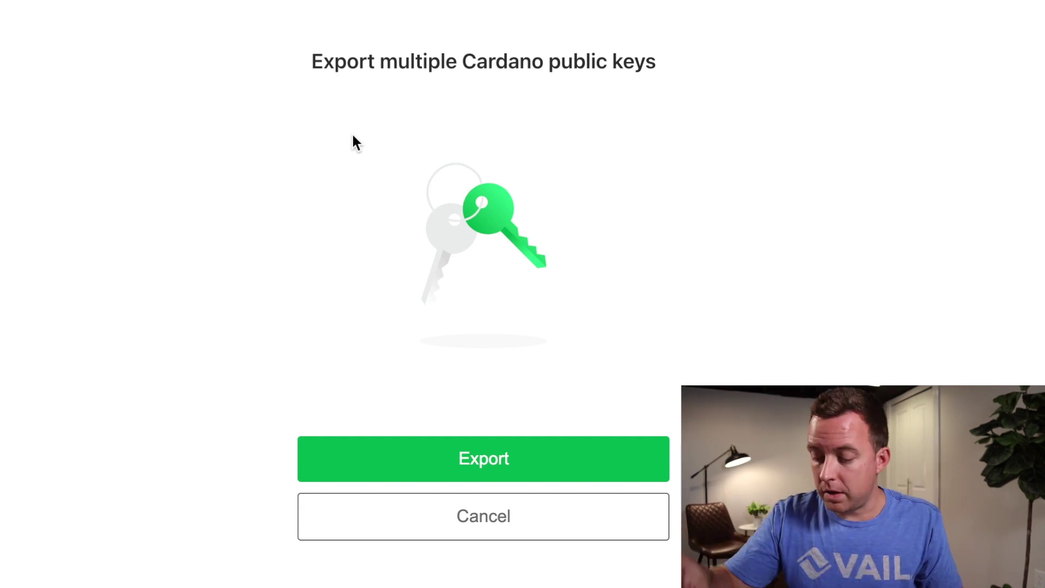
Export the Cardano public keys and open the default wallet without a passphrase.
click(336, 465)
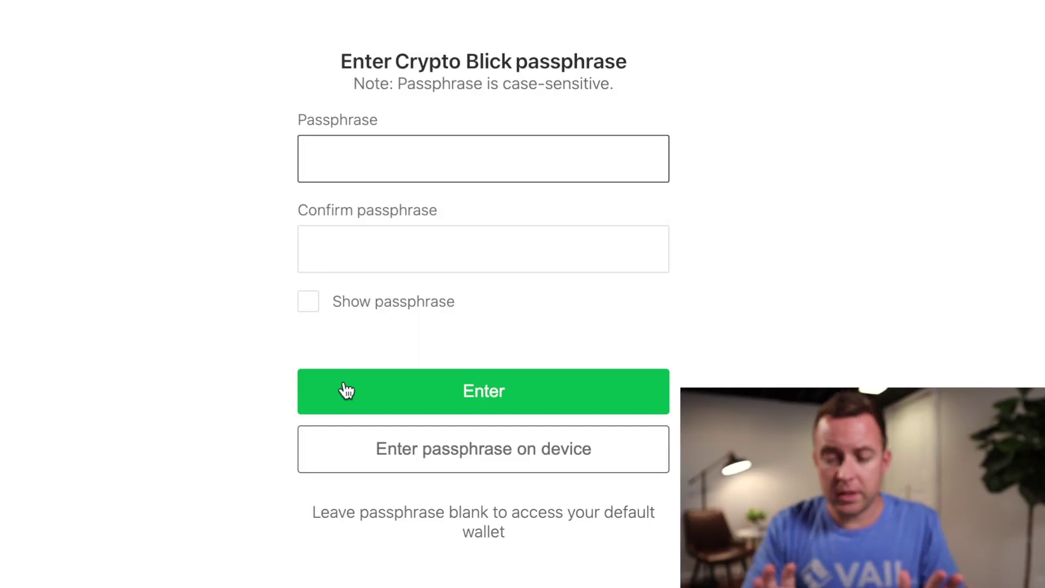
click(344, 385)
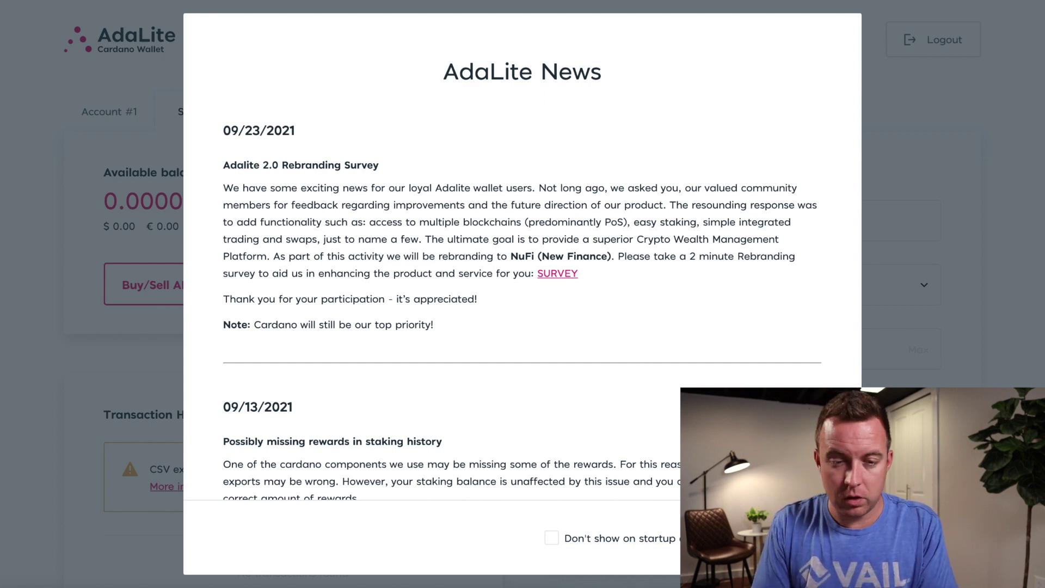
Dismiss the News, view Account #1, then go to Send and select the receiving address field.
key(Escape)
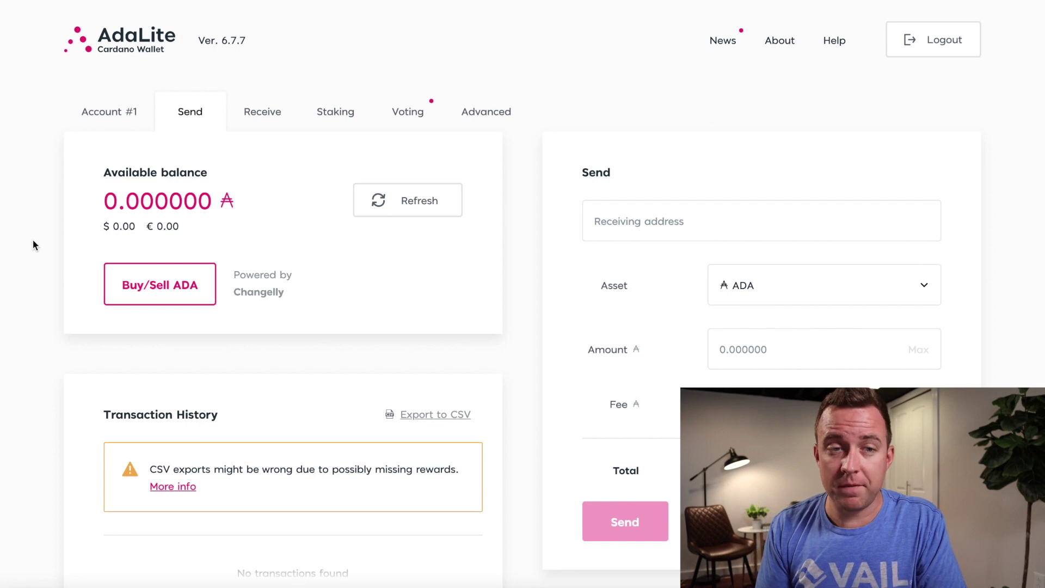
click(119, 116)
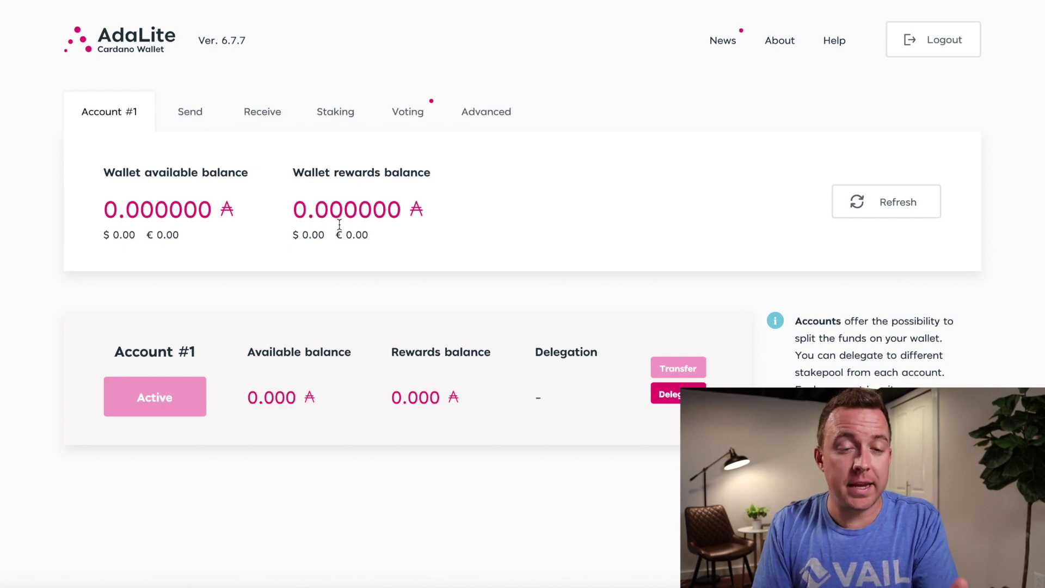
click(191, 126)
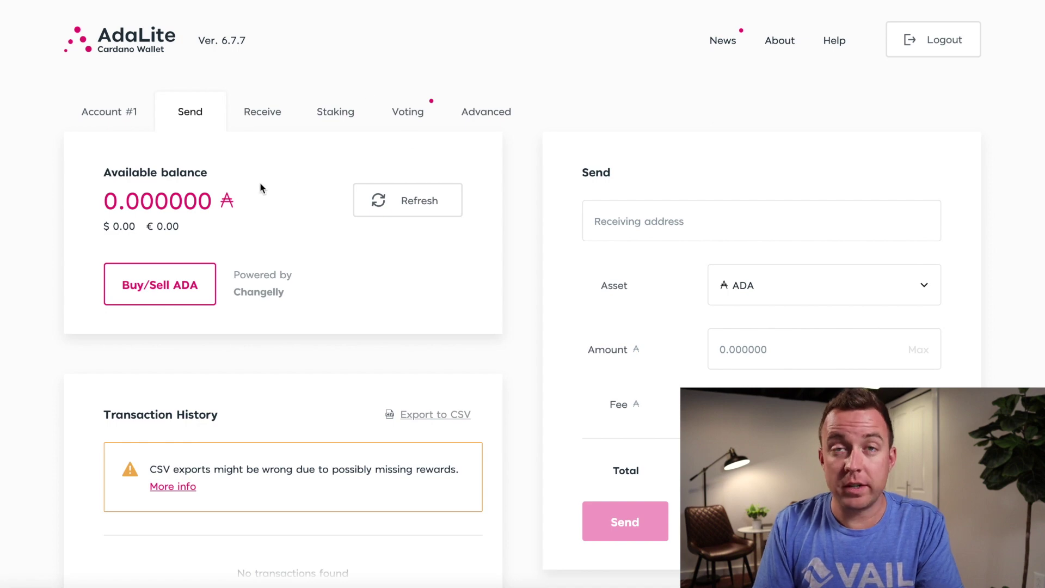
click(636, 220)
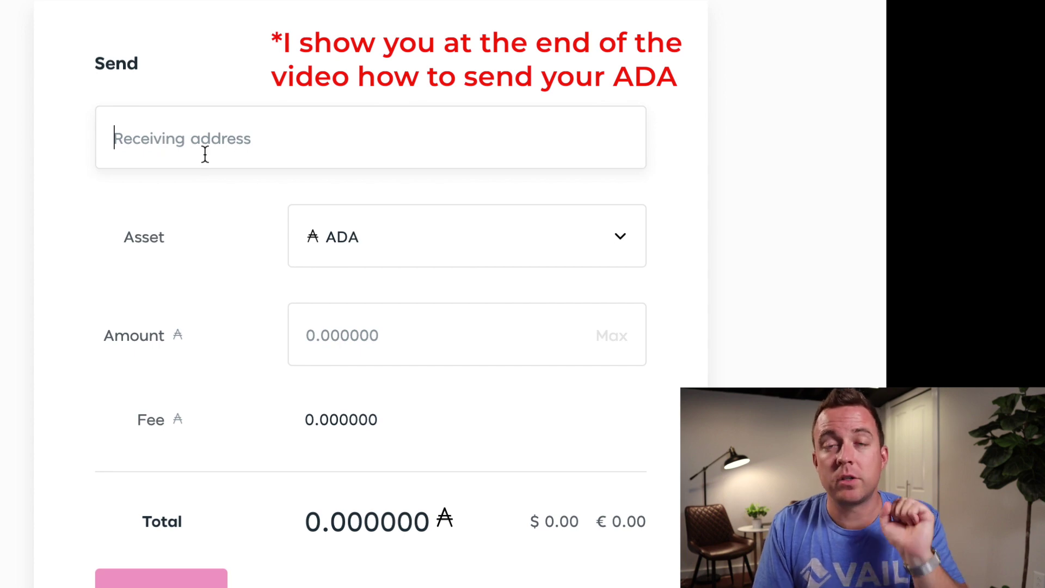
click(385, 240)
click(385, 240)
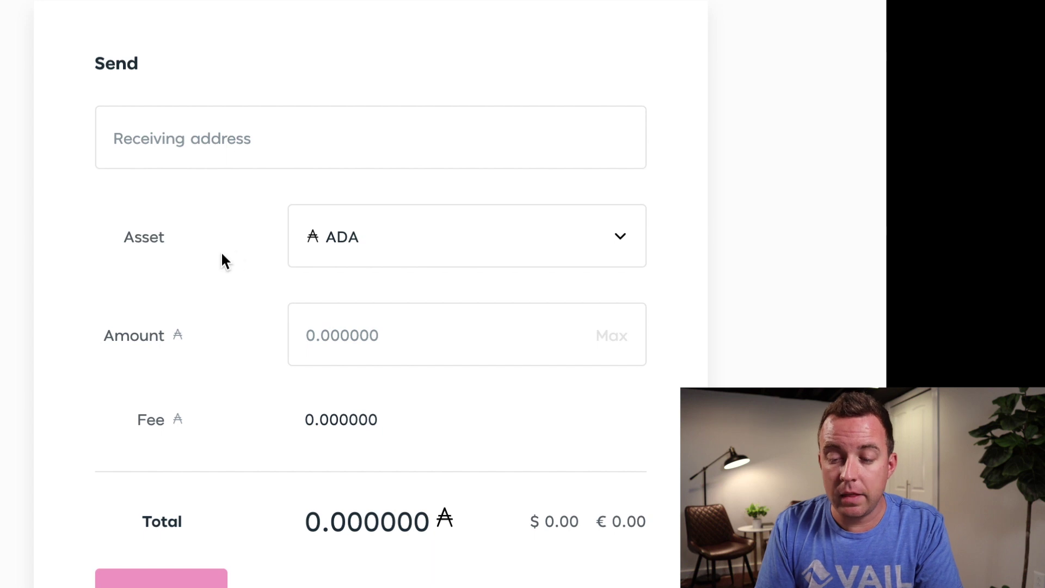
click(361, 335)
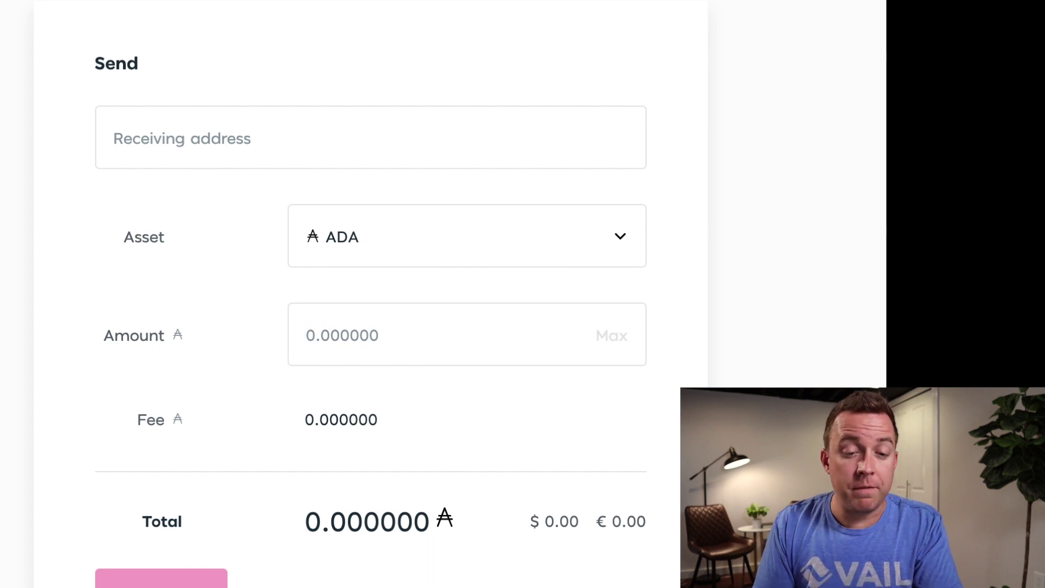
click(259, 112)
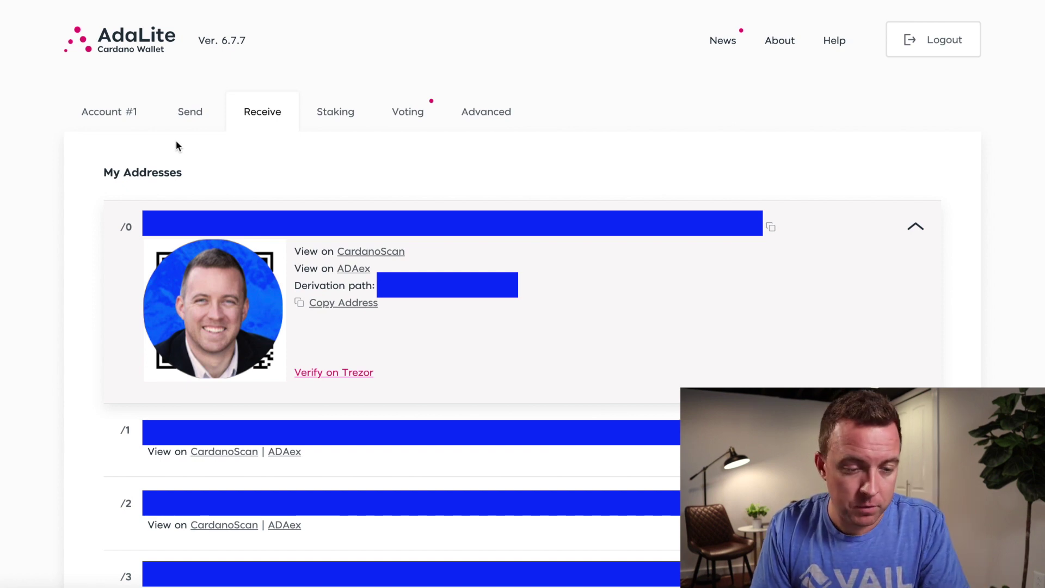
click(111, 125)
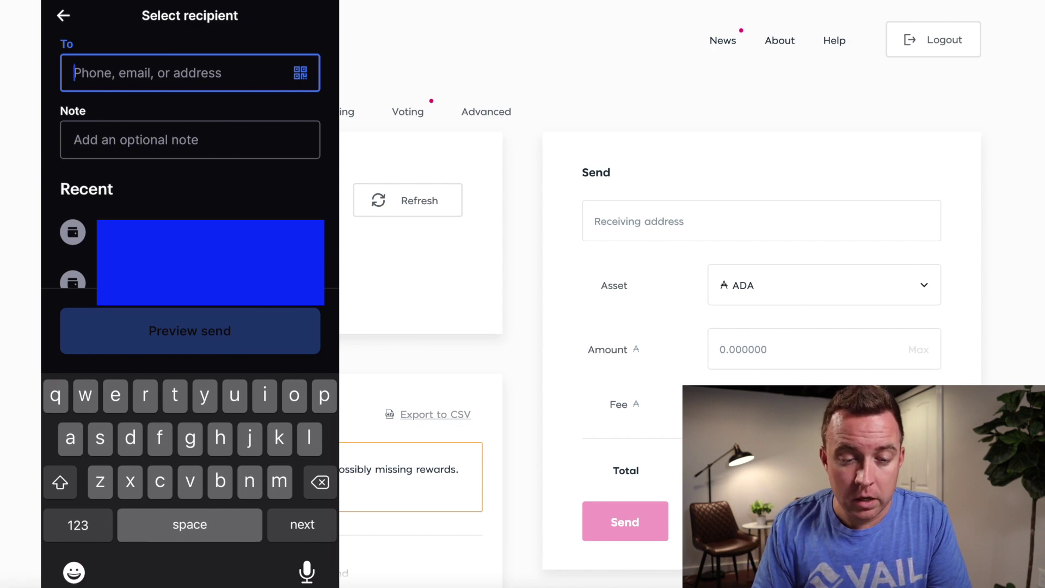
Show the AdaLite wallet's receiving addresses on the Receive tab.
click(267, 113)
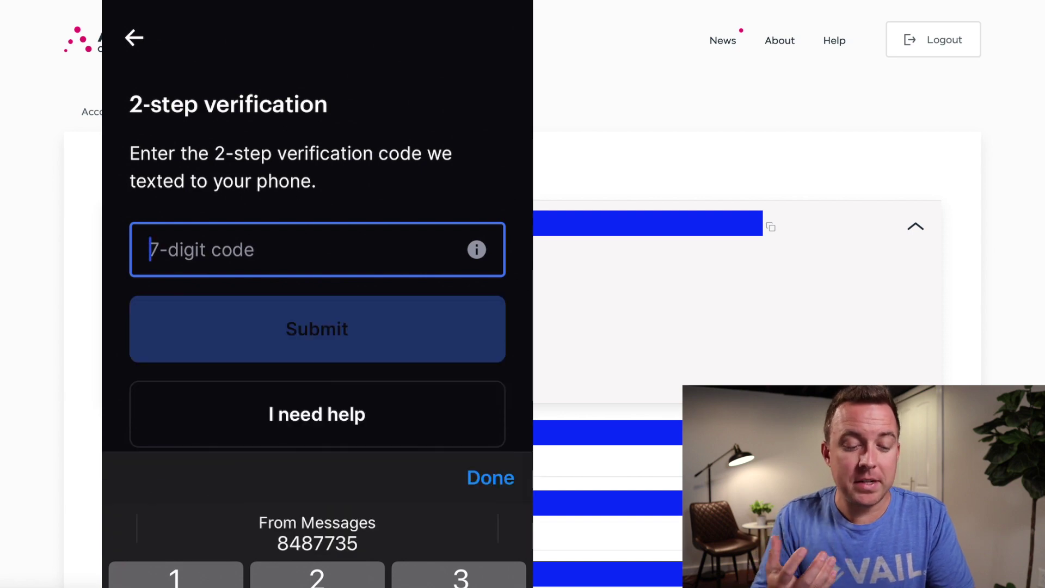
Fill in the texted 2-step verification code and submit it to send 9.170946 ADA.
click(317, 532)
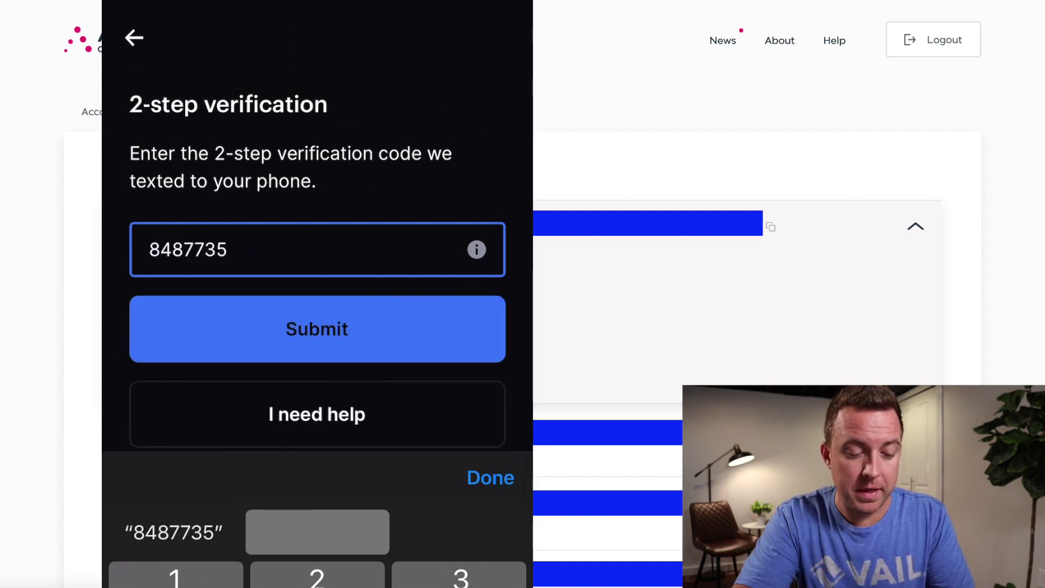
click(318, 329)
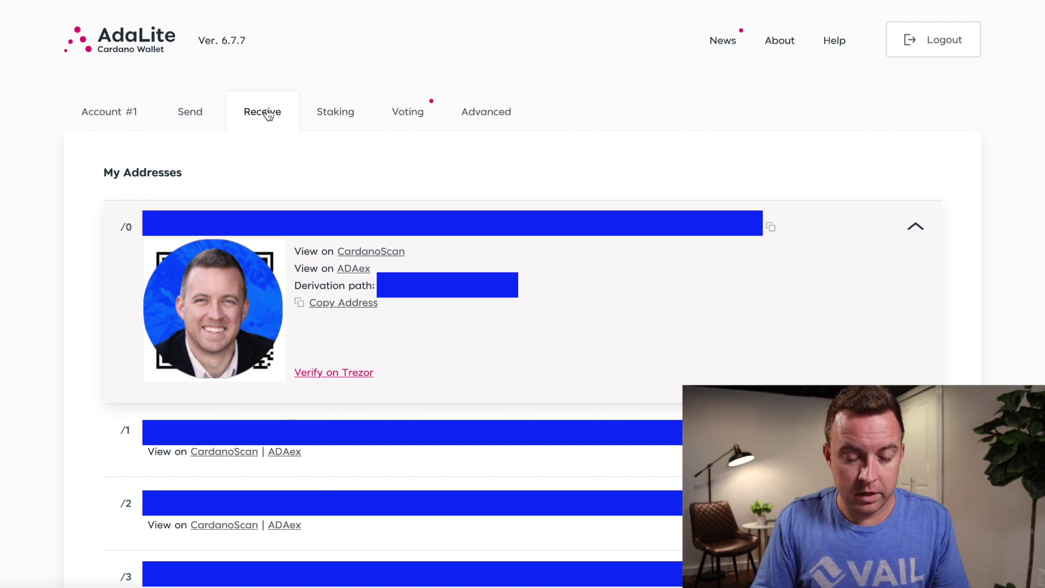
Refresh Account #1 to show the received 9.170946 ADA balance, then go to the Send page.
click(126, 116)
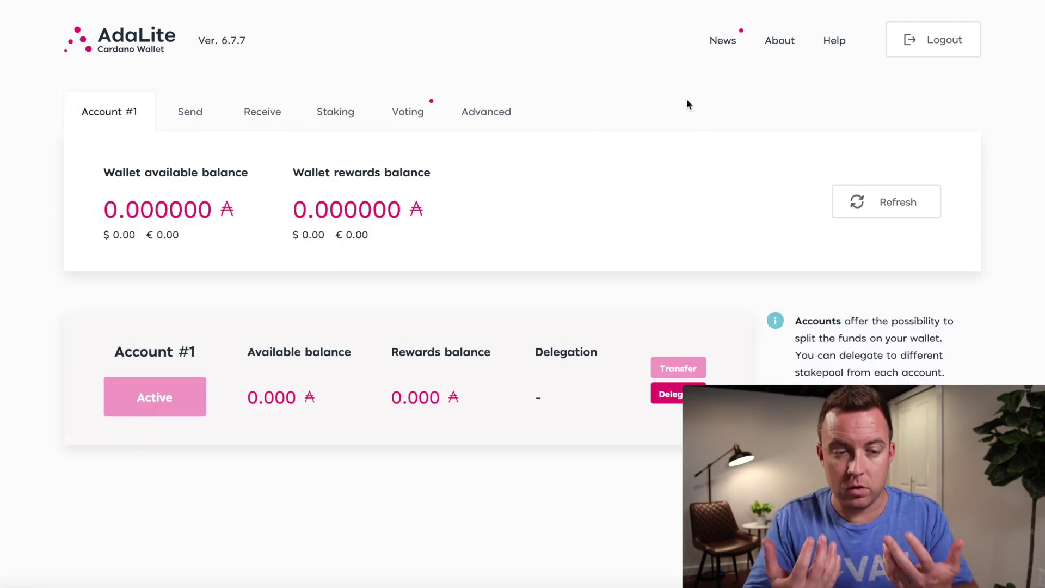
click(857, 201)
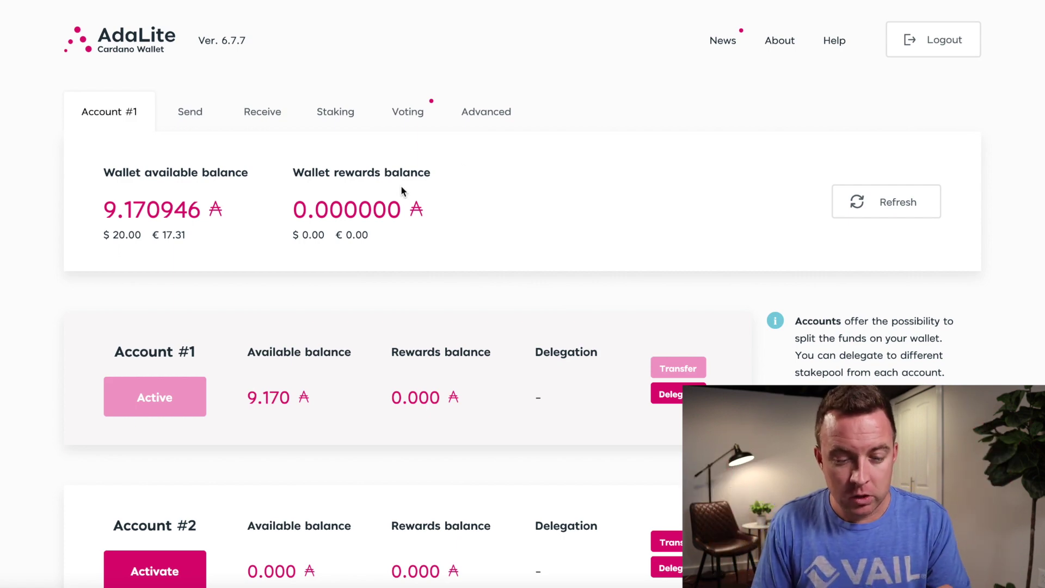
scroll(15, 206, down, 1)
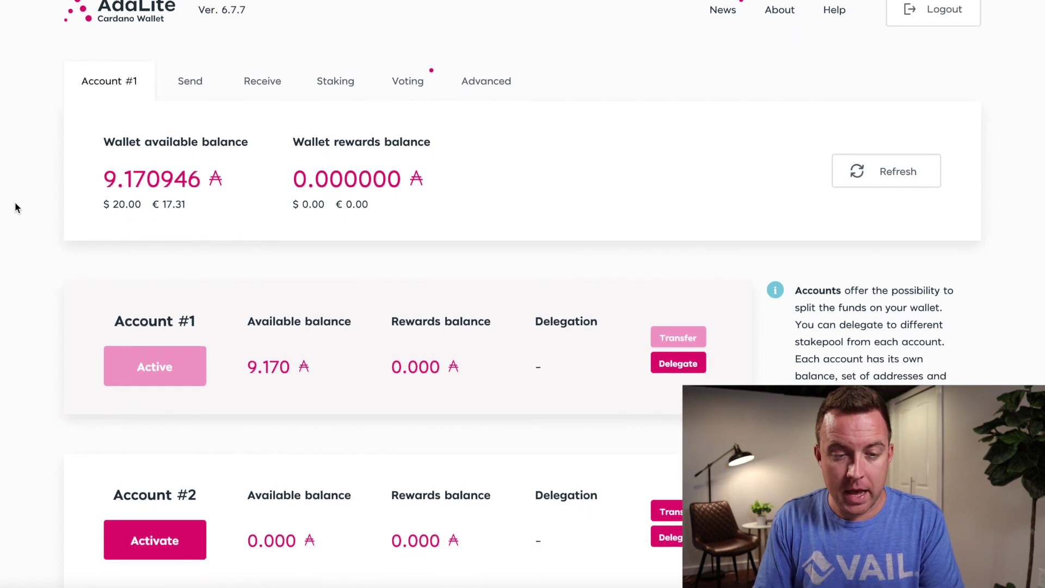
scroll(15, 205, up, 1)
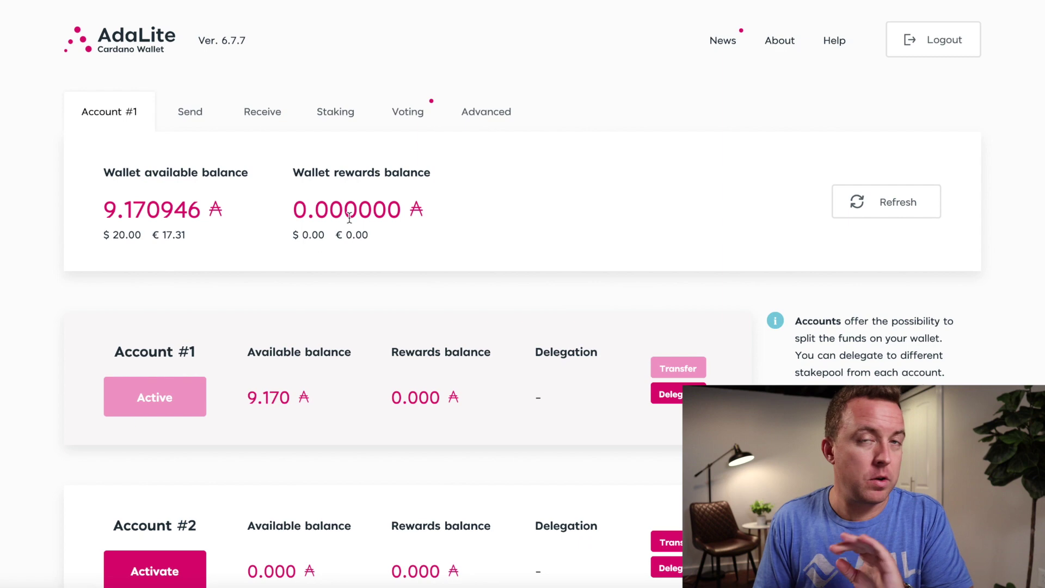
scroll(21, 385, down, 3)
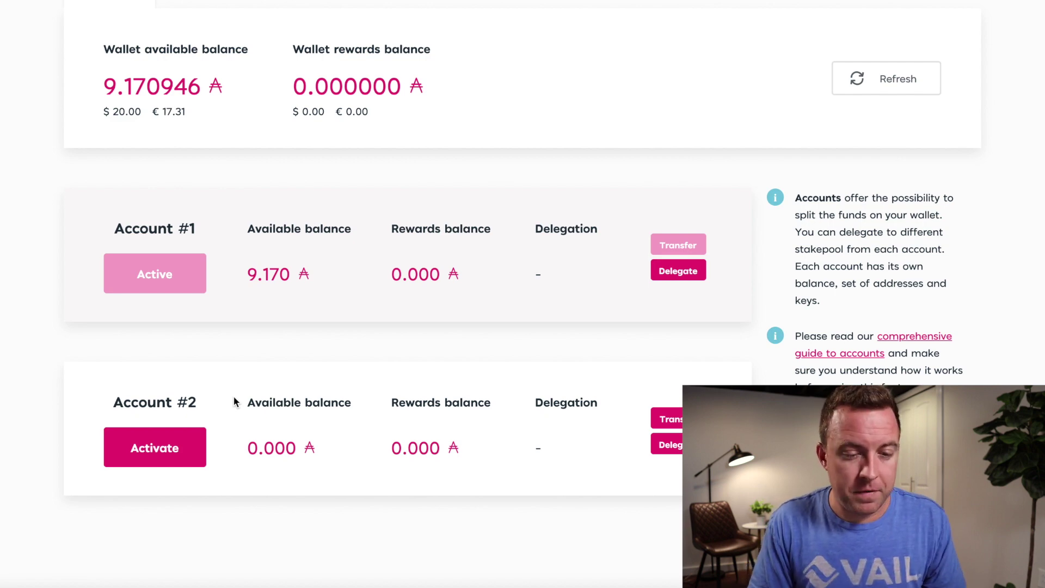
scroll(35, 271, up, 3)
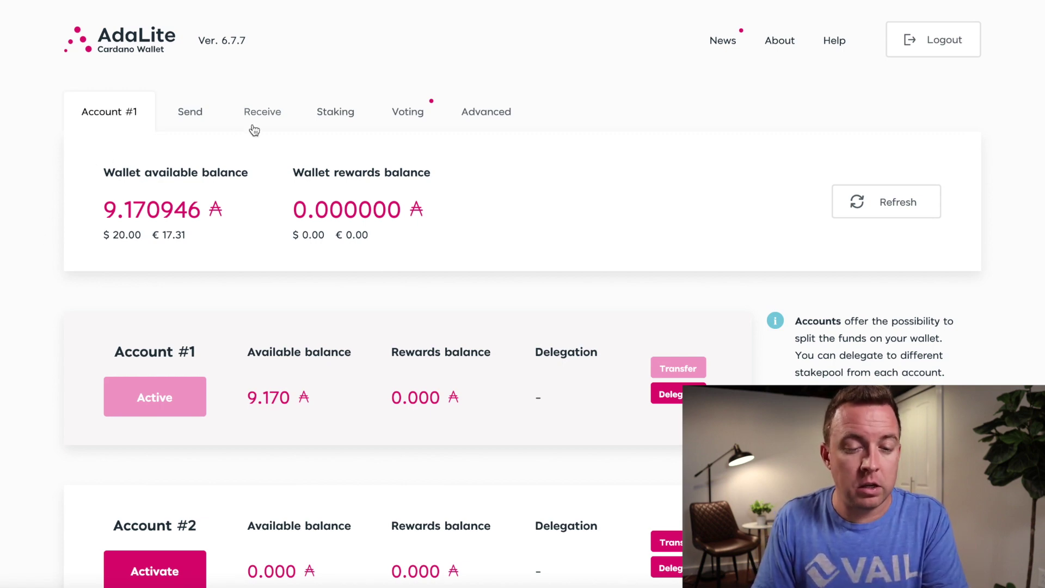
click(192, 117)
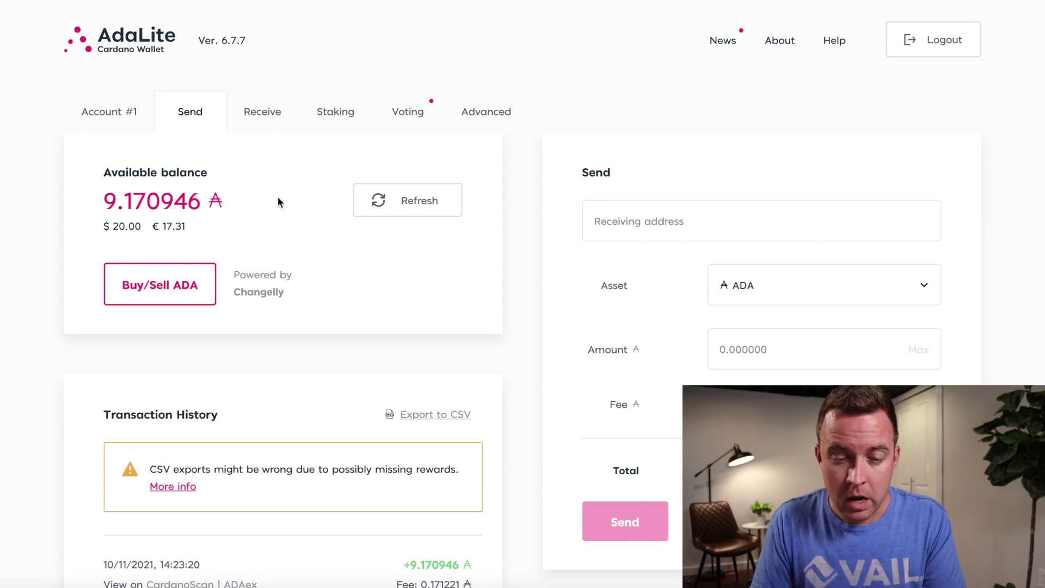
Refresh the wallet and paste the copied Coinbase Cardano address as the receiving address.
click(400, 215)
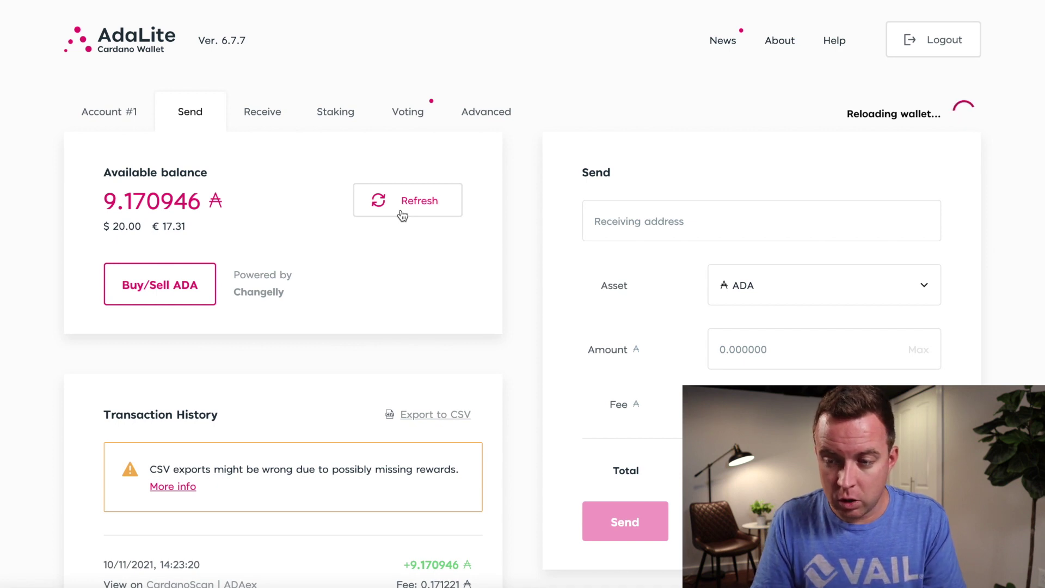
click(620, 223)
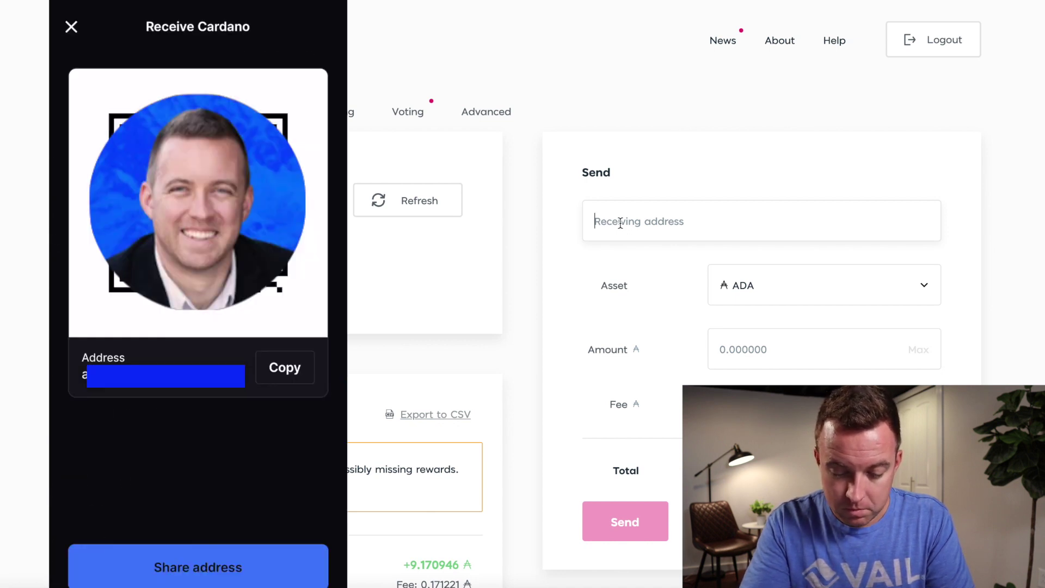
key(super+v)
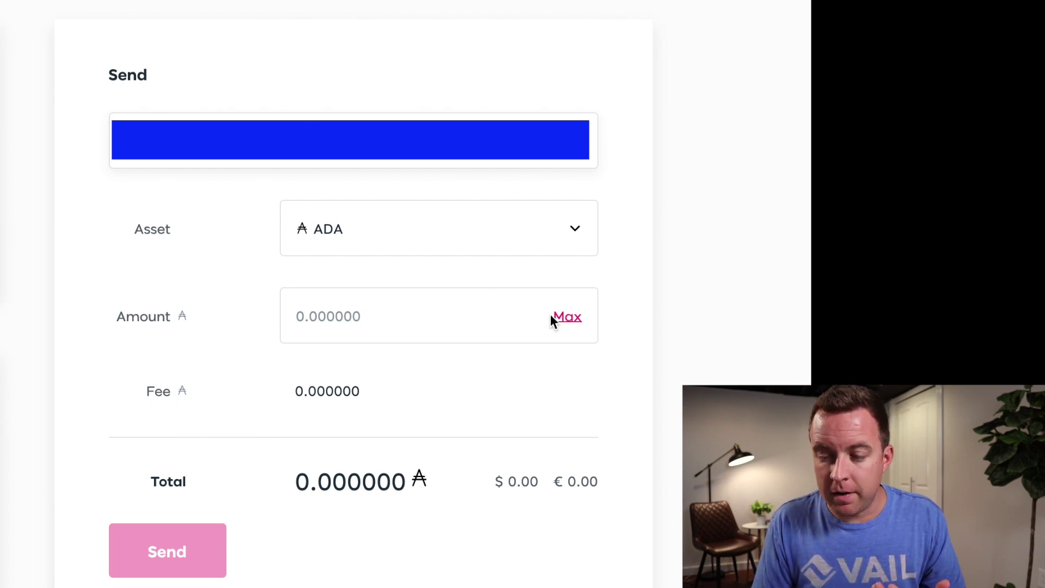
Fill in the maximum 9.004710 ADA and review the 9.170946 ADA total with fee.
click(566, 317)
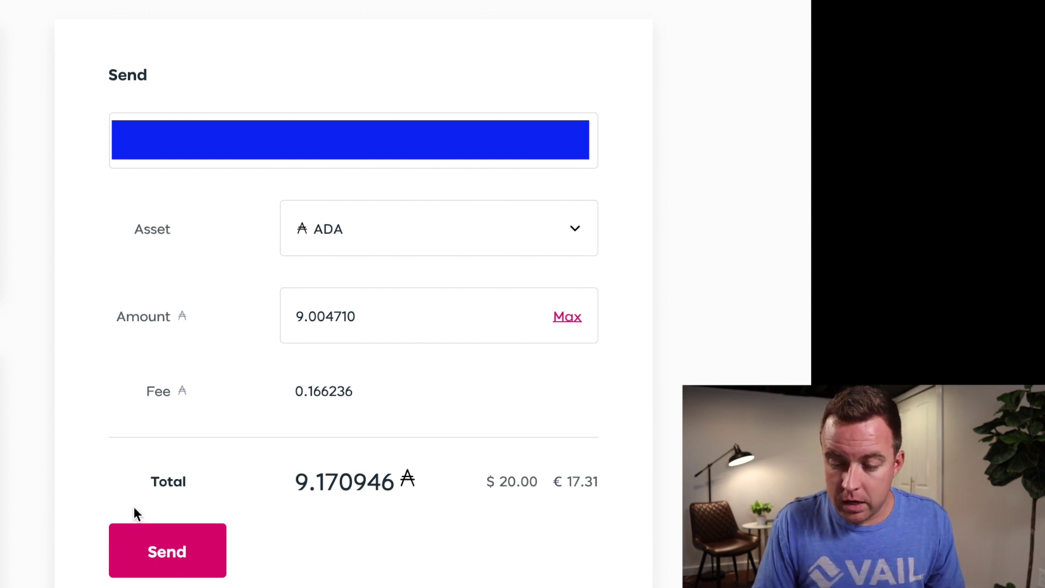
click(154, 556)
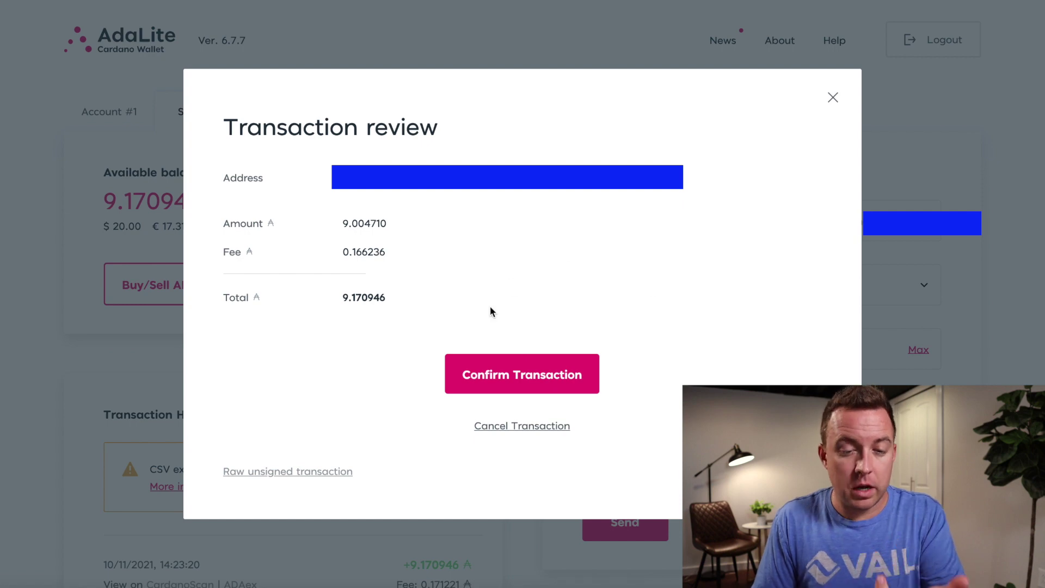
Confirm the 9.170946 ADA transaction and allow Trezor access for this session to sign it.
click(472, 374)
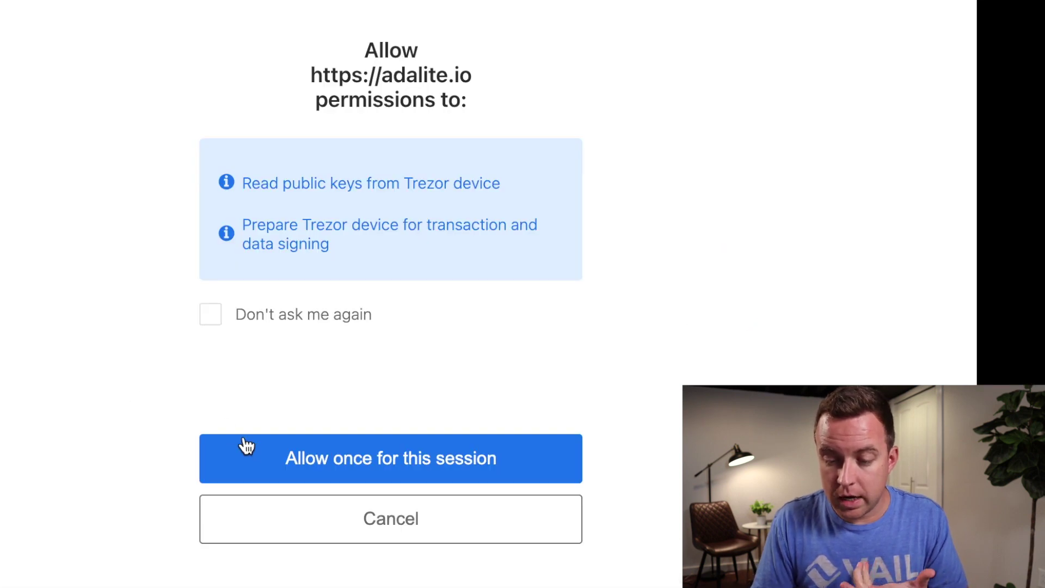
click(252, 460)
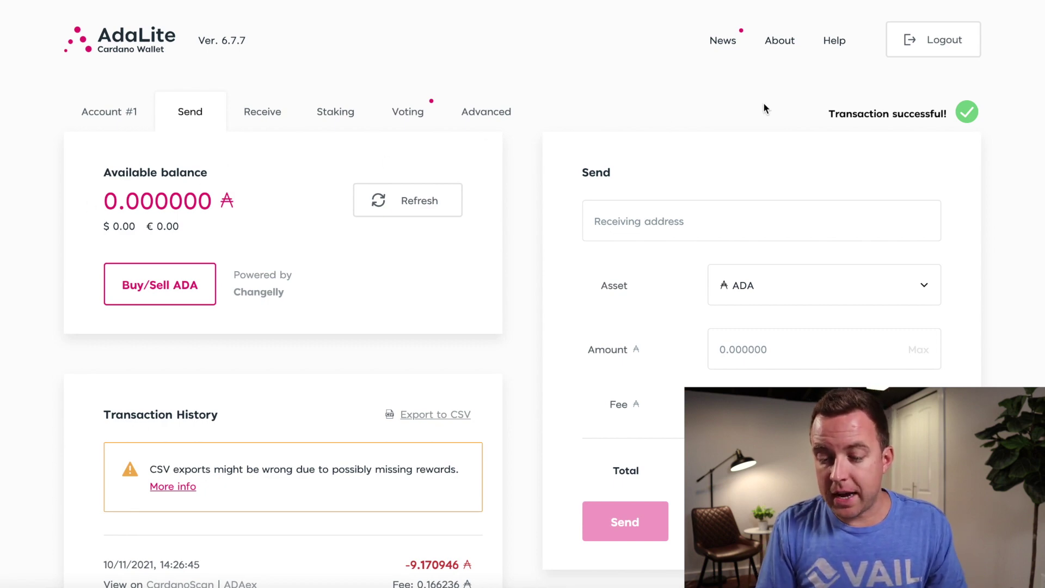
scroll(651, 115, down, 4)
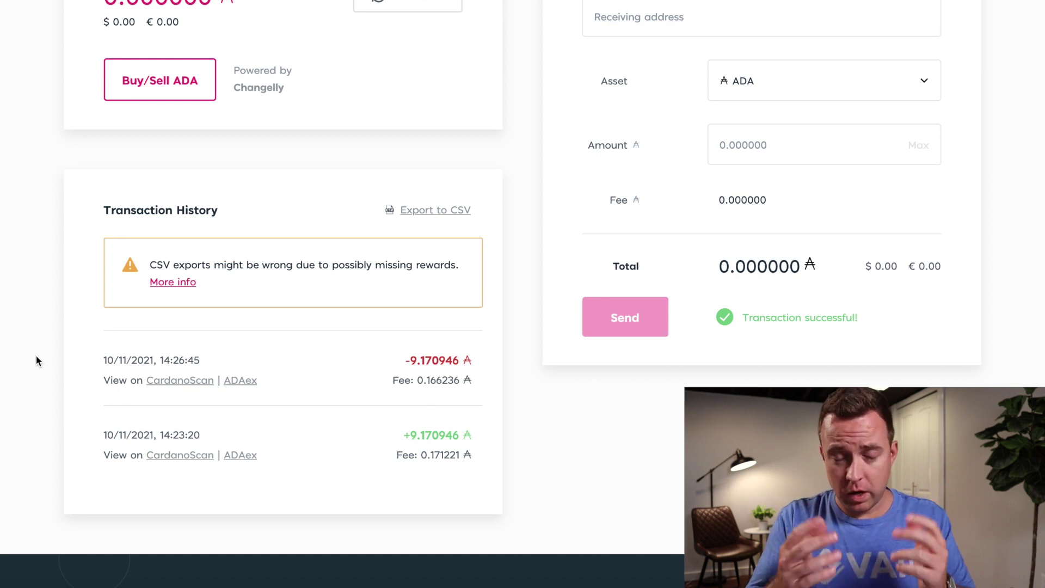
scroll(36, 357, up, 4)
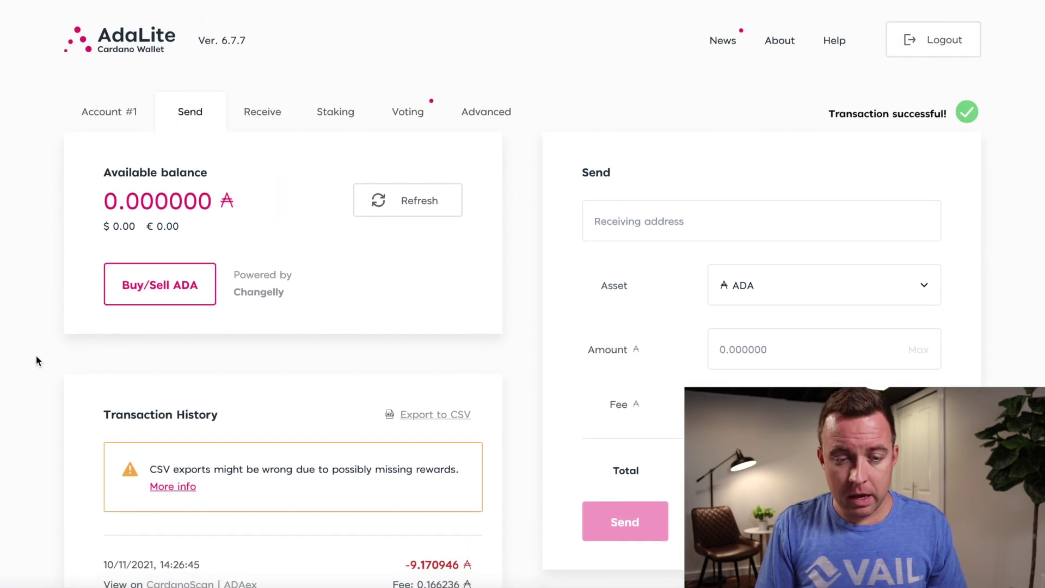